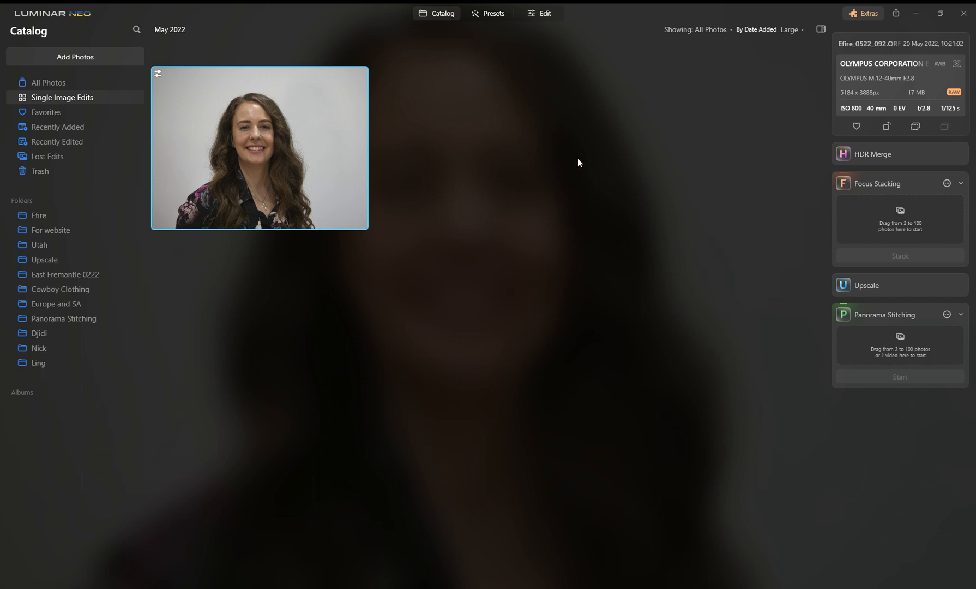
- Open the selected portrait for editing and open the Studio Light tool
left_click(540, 14)
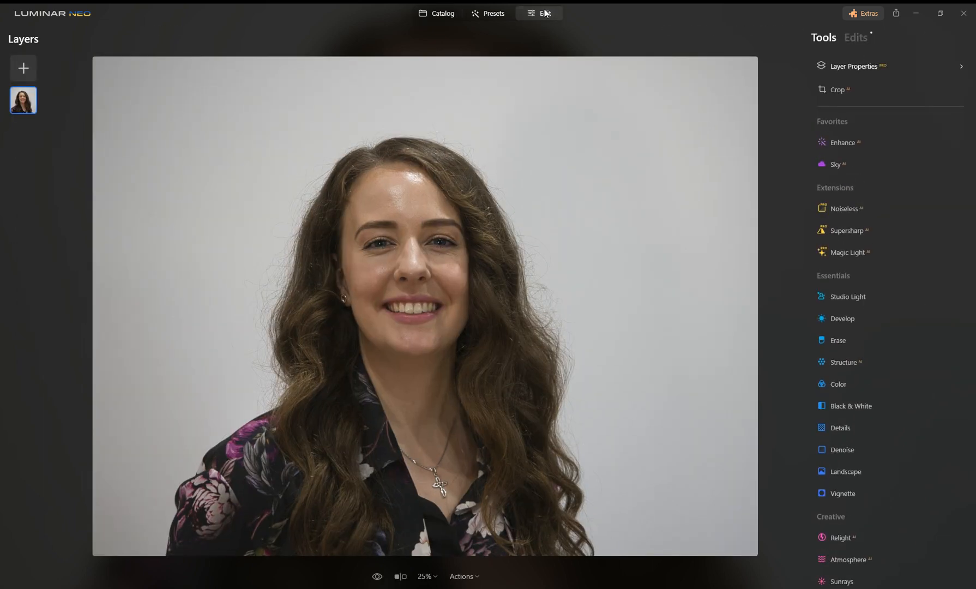
scroll(910, 133, "down", 3)
scroll(910, 133, "up", 2)
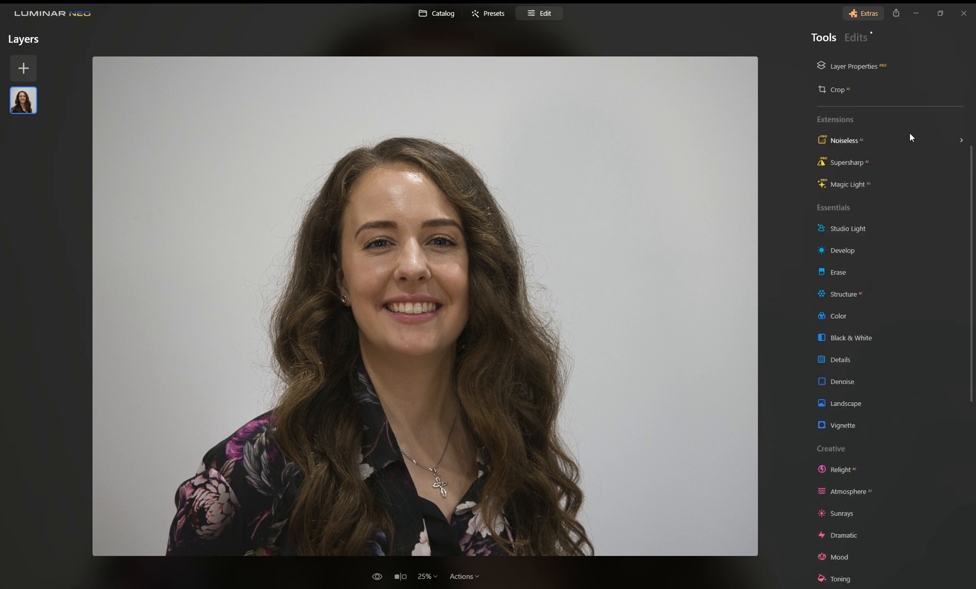
left_click(850, 236)
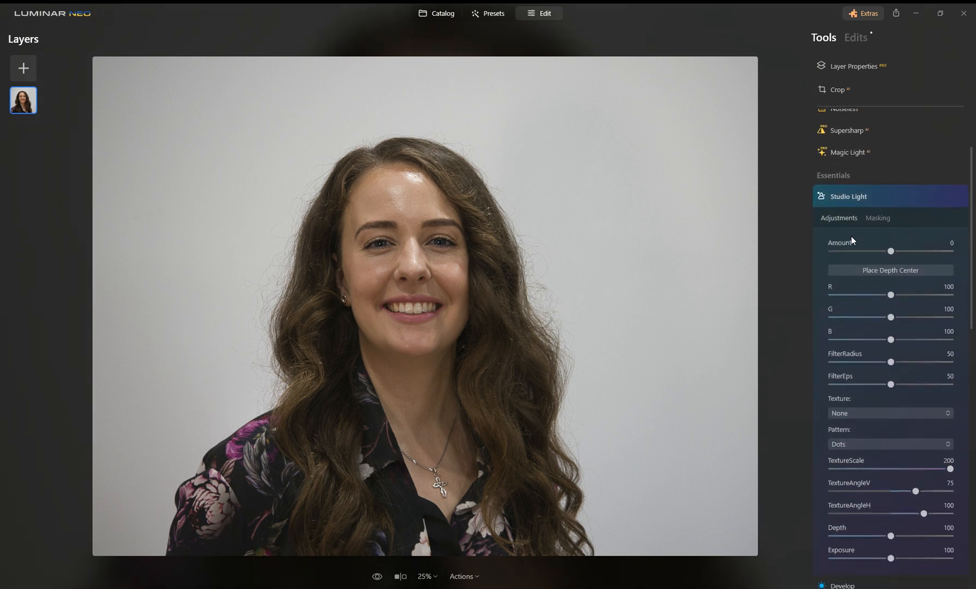
- Try the AI mask and a brush stroke for masking Studio Light, and reset the tool
left_click(883, 214)
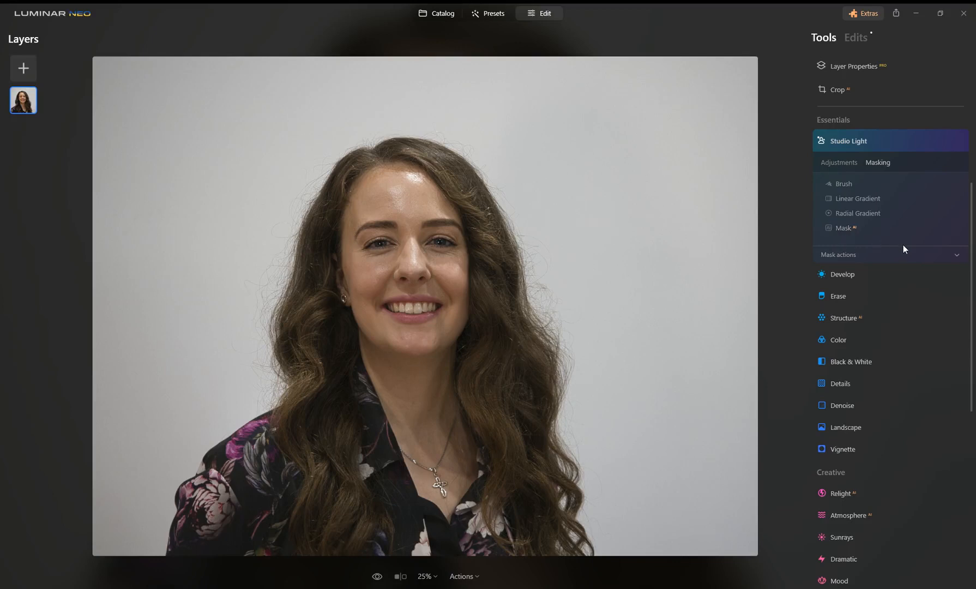
left_click(846, 229)
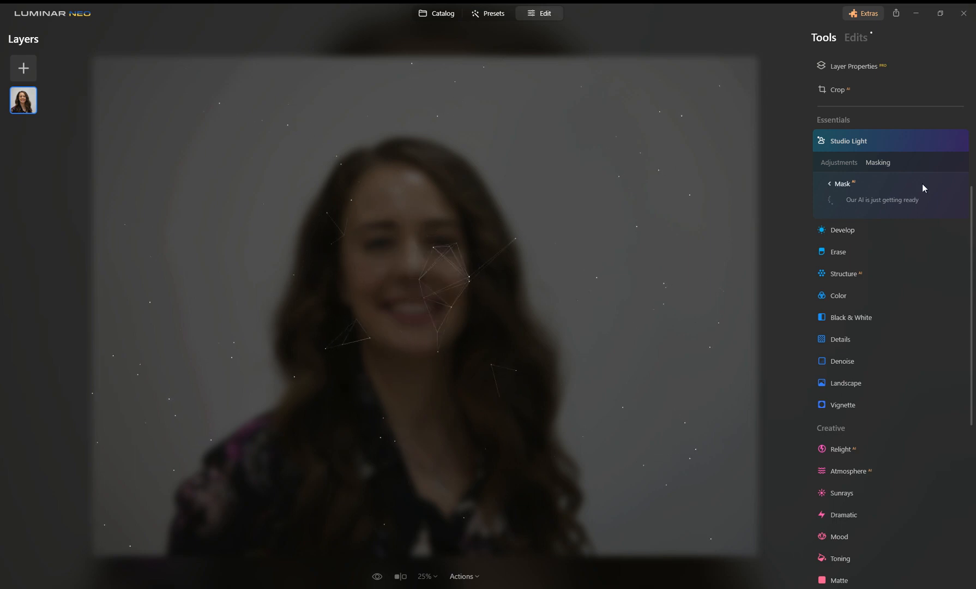
left_click(842, 183)
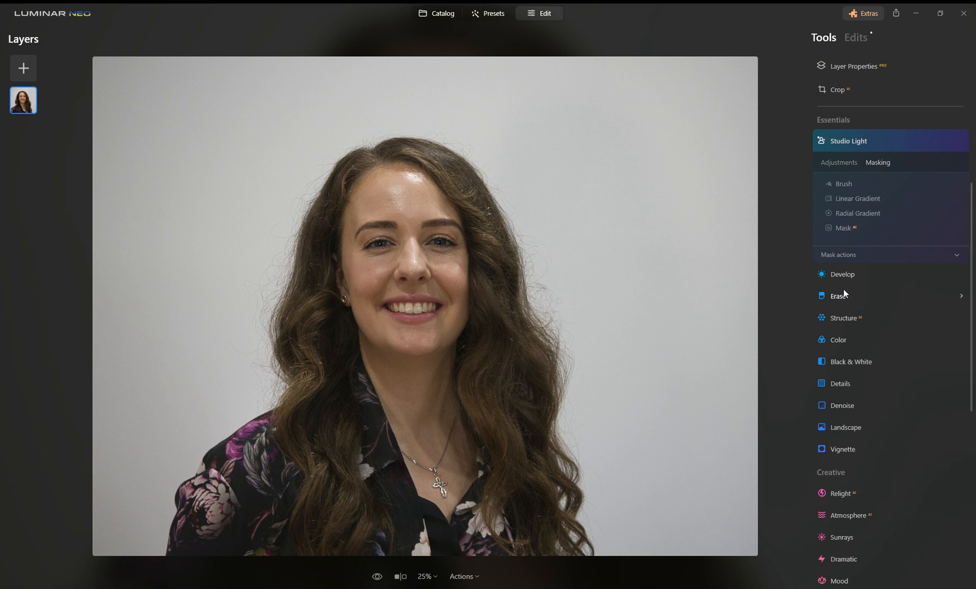
left_click(839, 185)
mouse_move(383, 204)
left_mouse_down()
mouse_move(422, 215)
mouse_move(419, 237)
mouse_move(368, 220)
mouse_move(355, 269)
mouse_move(396, 311)
mouse_move(449, 248)
mouse_move(426, 210)
mouse_move(406, 235)
mouse_move(417, 326)
mouse_move(434, 225)
mouse_move(404, 208)
mouse_move(386, 229)
left_mouse_up()
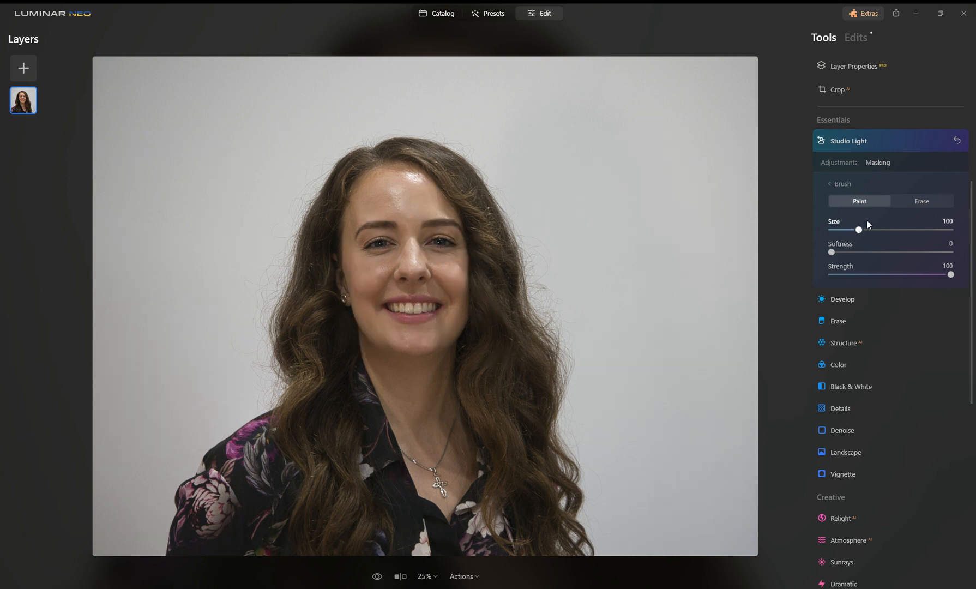
left_click(957, 140)
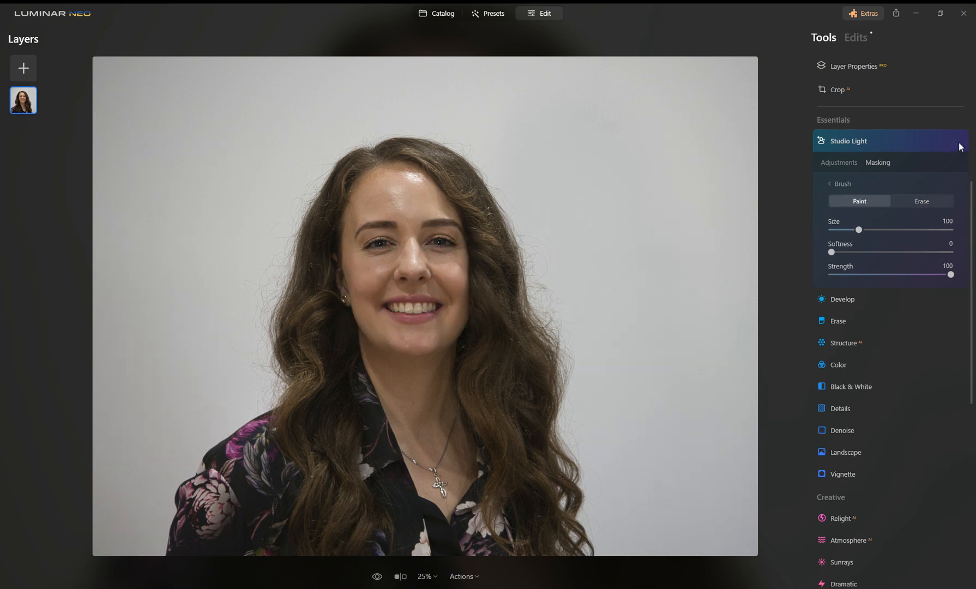
- Place the Studio Light depth center on the subject's neck and set the Amount to 100
left_click(842, 161)
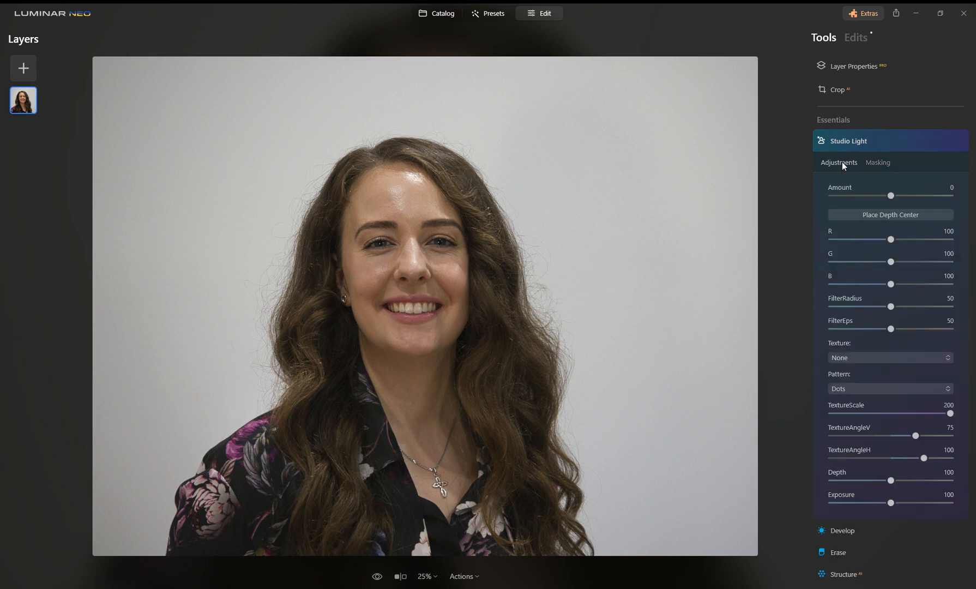
left_click(890, 216)
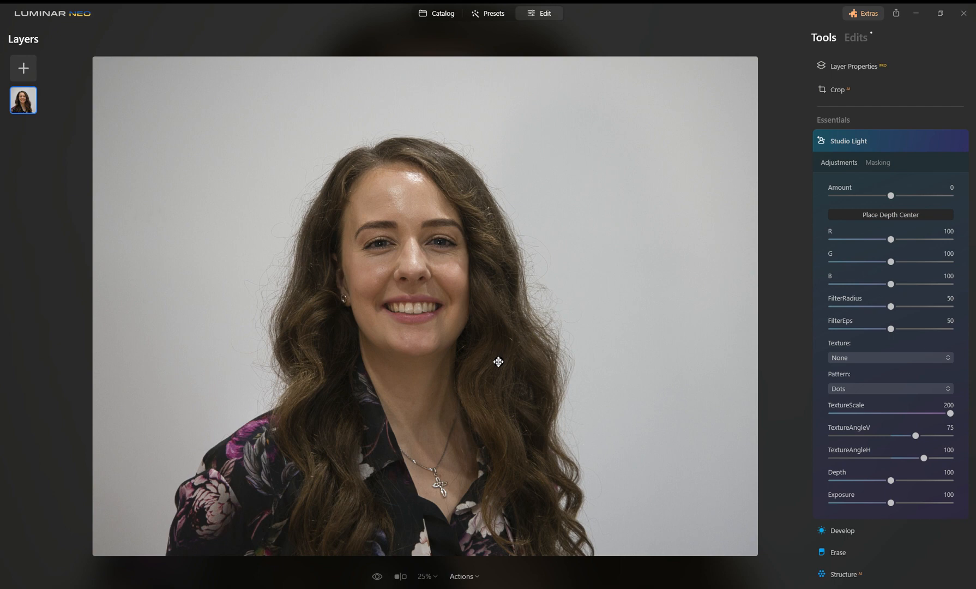
mouse_move(498, 361)
left_mouse_down()
mouse_move(369, 388)
mouse_move(411, 380)
left_mouse_up()
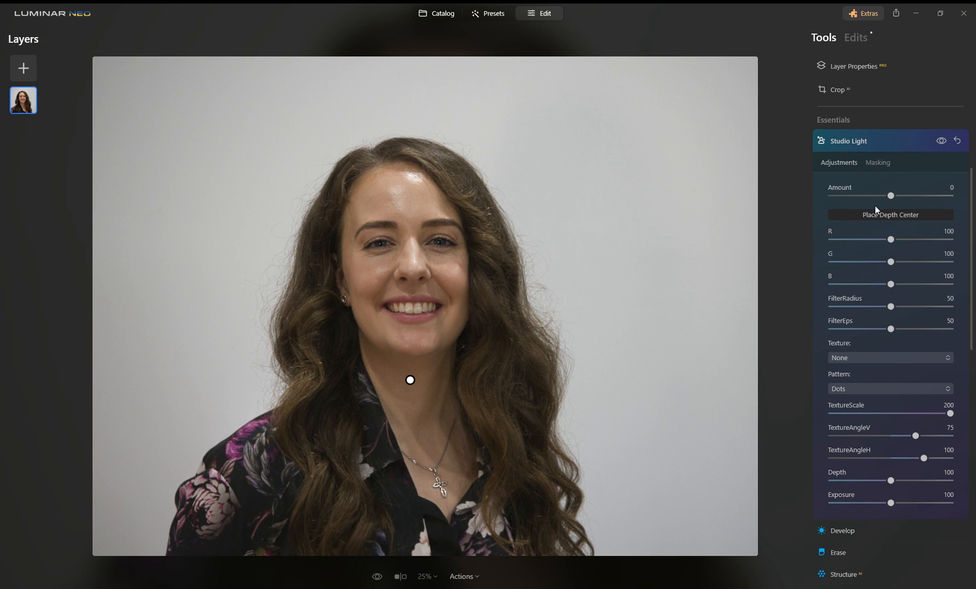
left_click_drag(892, 197, 964, 204)
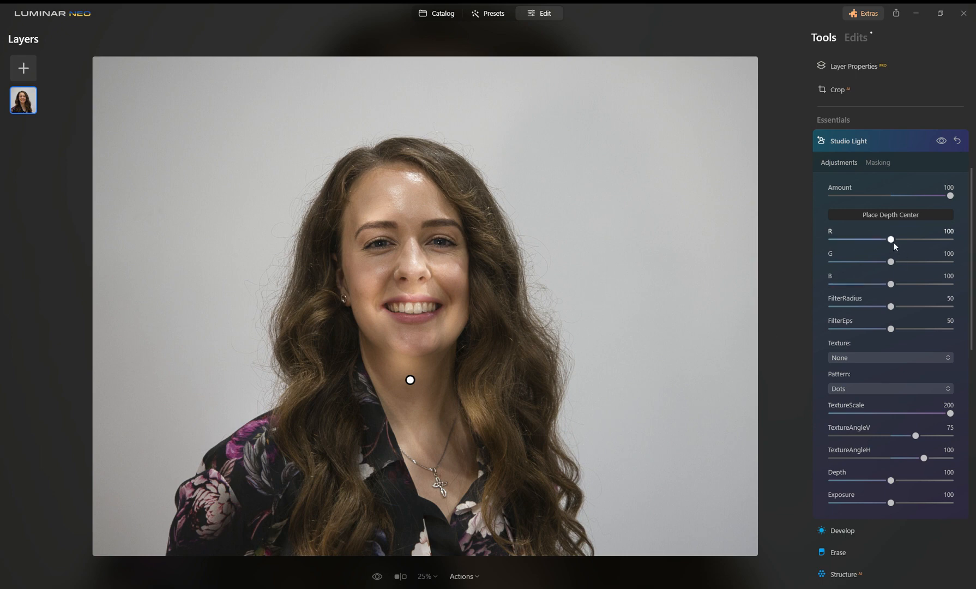
- Set Studio Light's B value to 102 and its FilterRadius to 7
mouse_move(891, 240)
left_mouse_down()
mouse_move(926, 240)
mouse_move(854, 242)
mouse_move(892, 241)
left_mouse_up()
mouse_move(891, 285)
left_mouse_down()
mouse_move(844, 286)
mouse_move(915, 288)
mouse_move(893, 284)
left_mouse_up()
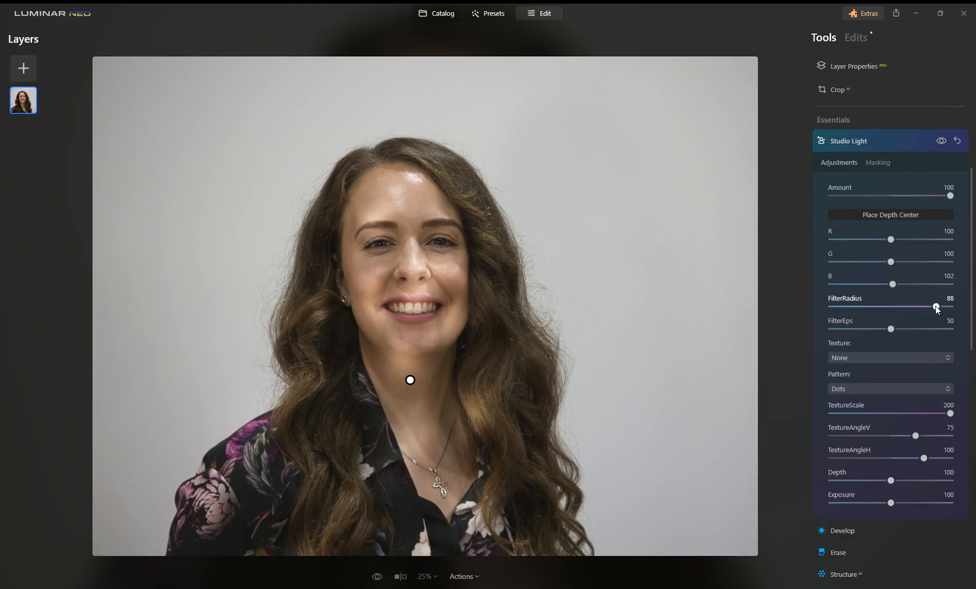
left_click_drag(936, 307, 840, 306)
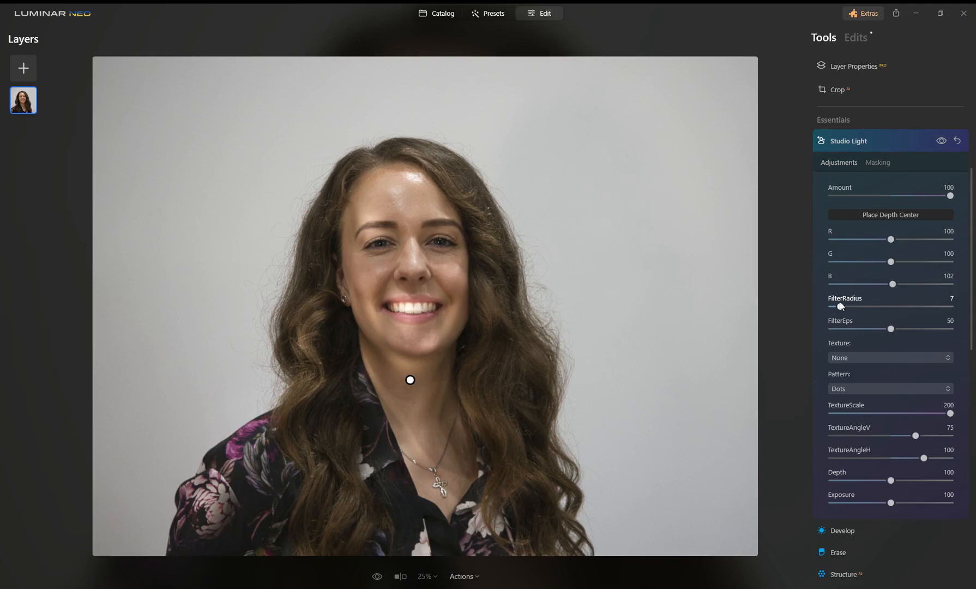
- Try other FilterEps values and reset FilterEps to 50
left_click_drag(891, 329, 868, 330)
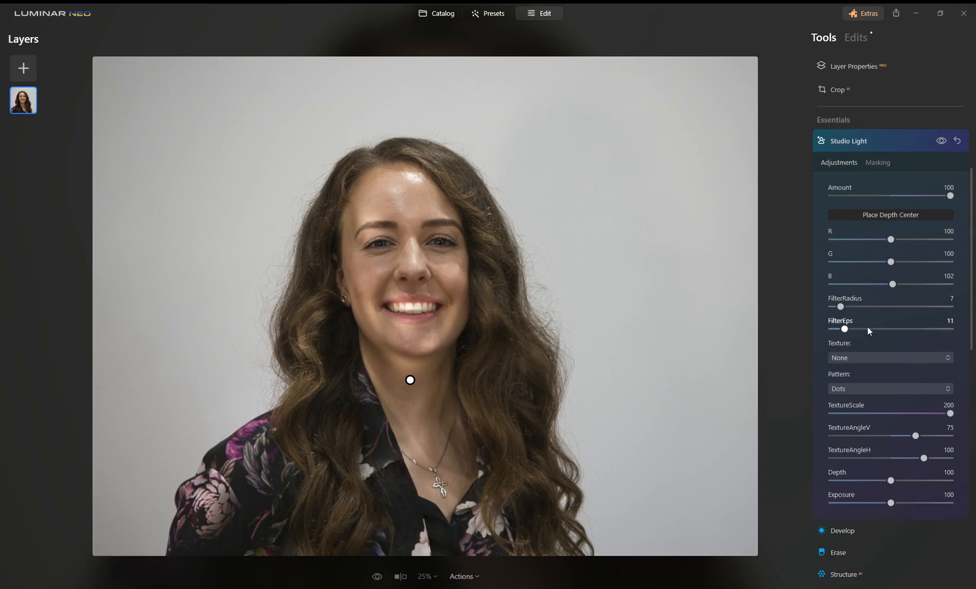
left_click_drag(955, 336, 905, 333)
double_click(905, 330)
- Choose the Rays 1 texture and the Strips pattern for Studio Light
left_click(878, 358)
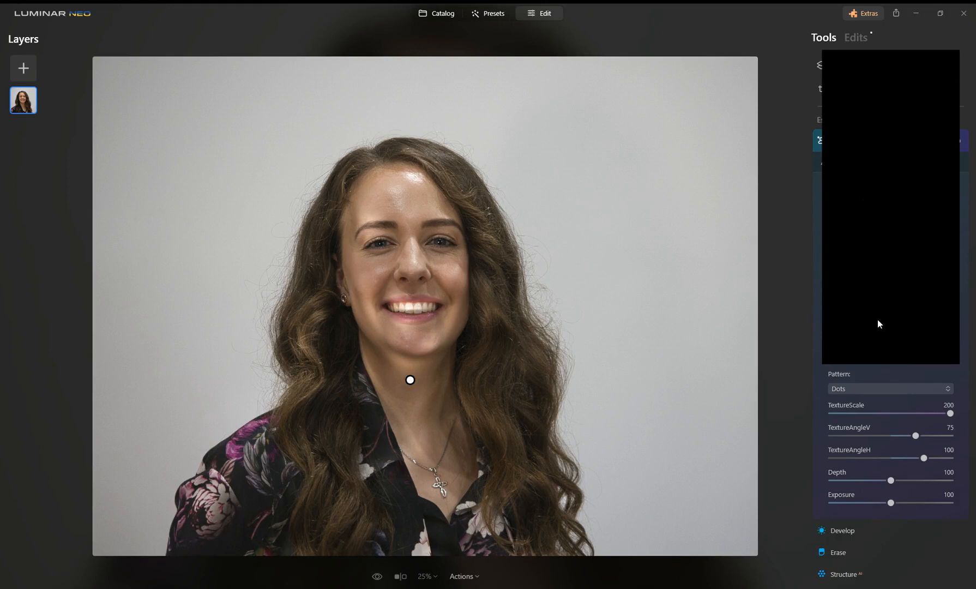
left_click(862, 241)
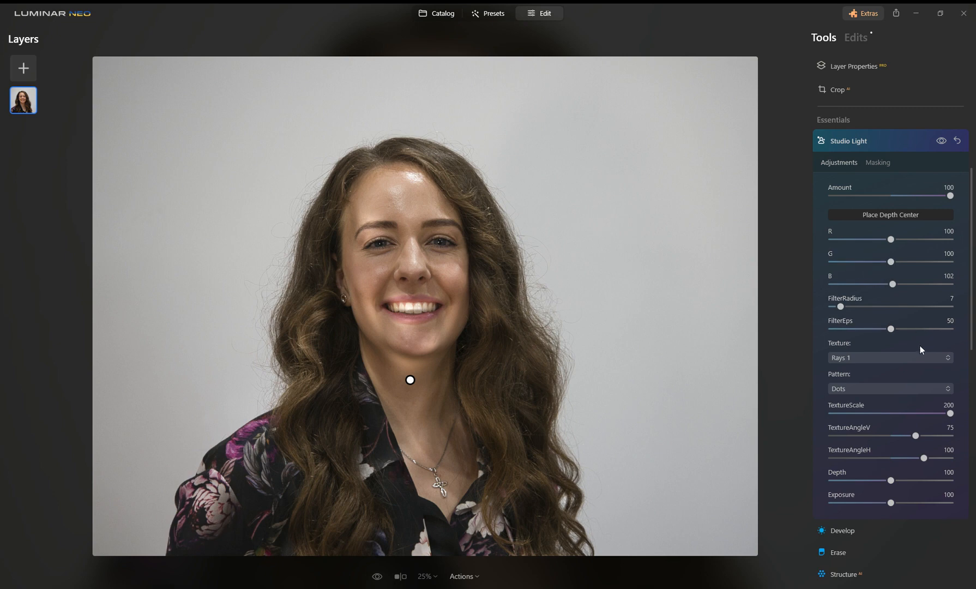
scroll(918, 345, "down", 3)
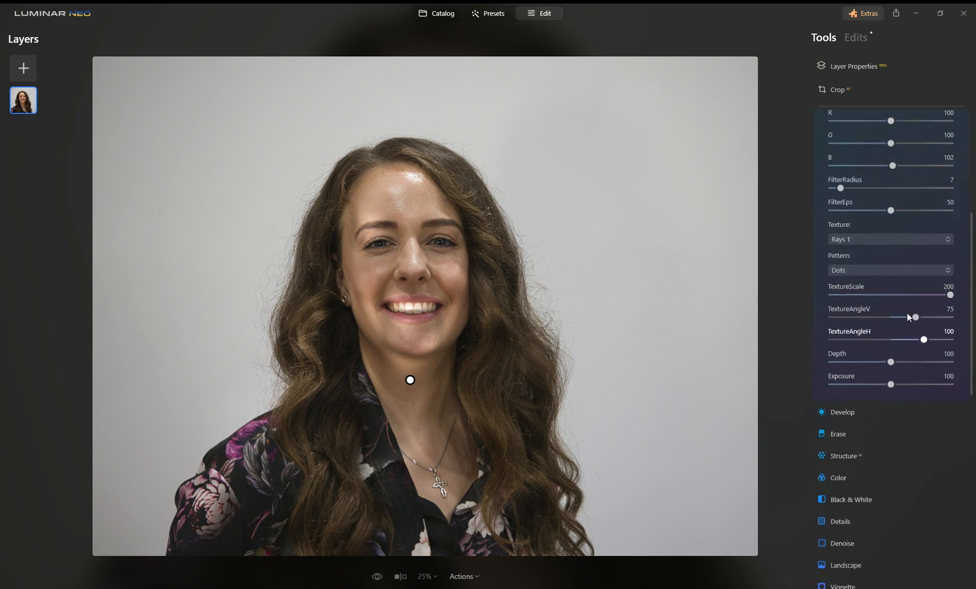
left_click(868, 267)
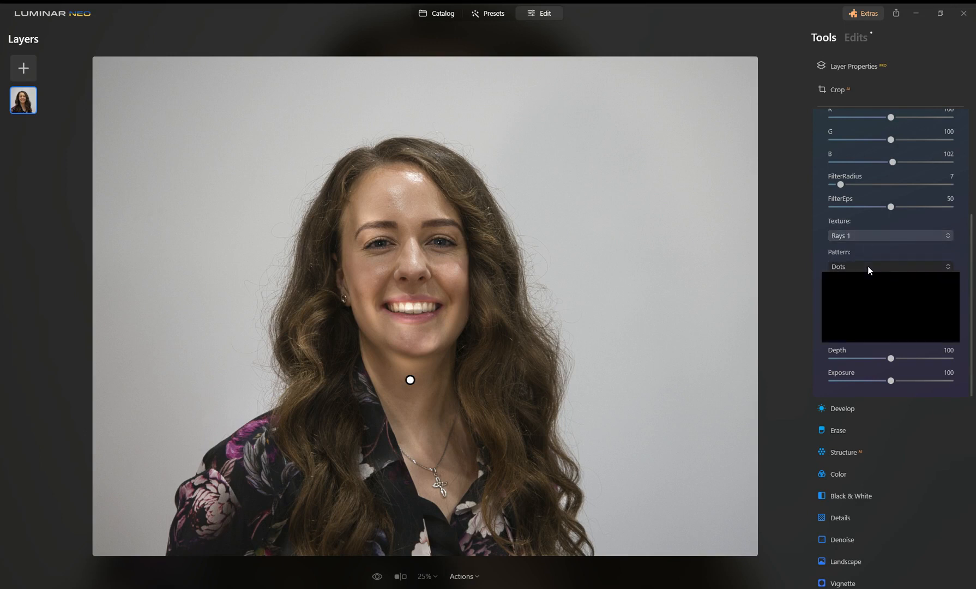
left_click(861, 303)
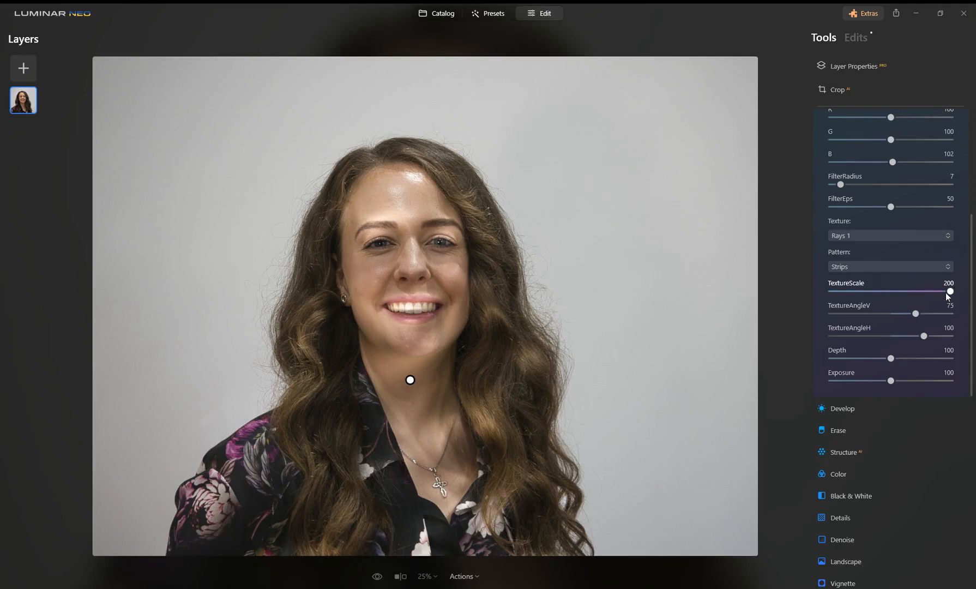
- Set TextureScale to 52, TextureAngleV to -115 and TextureAngleH to -72
mouse_move(950, 293)
left_mouse_down()
mouse_move(823, 300)
mouse_move(851, 296)
mouse_move(836, 296)
left_mouse_up()
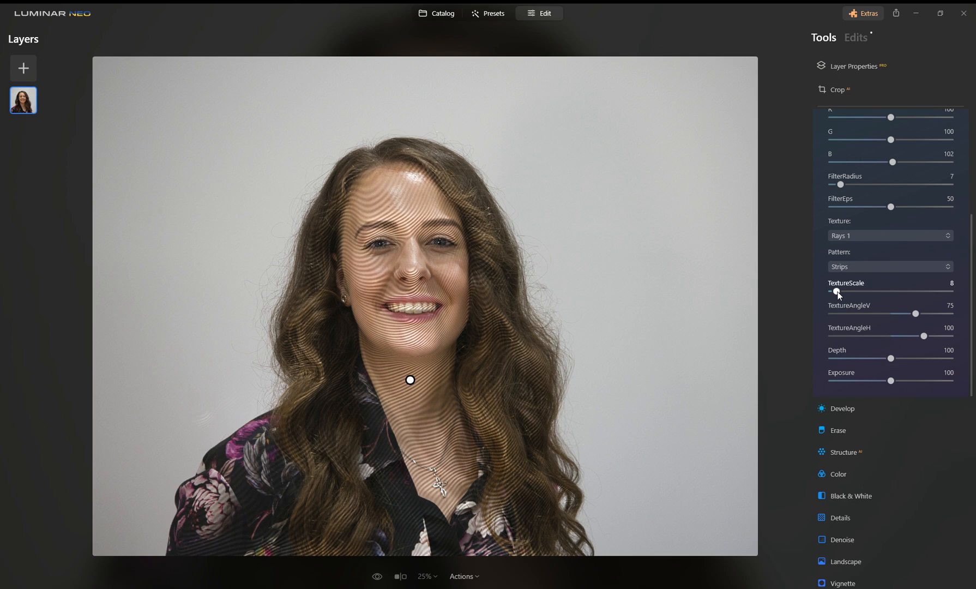
left_click_drag(834, 292, 862, 291)
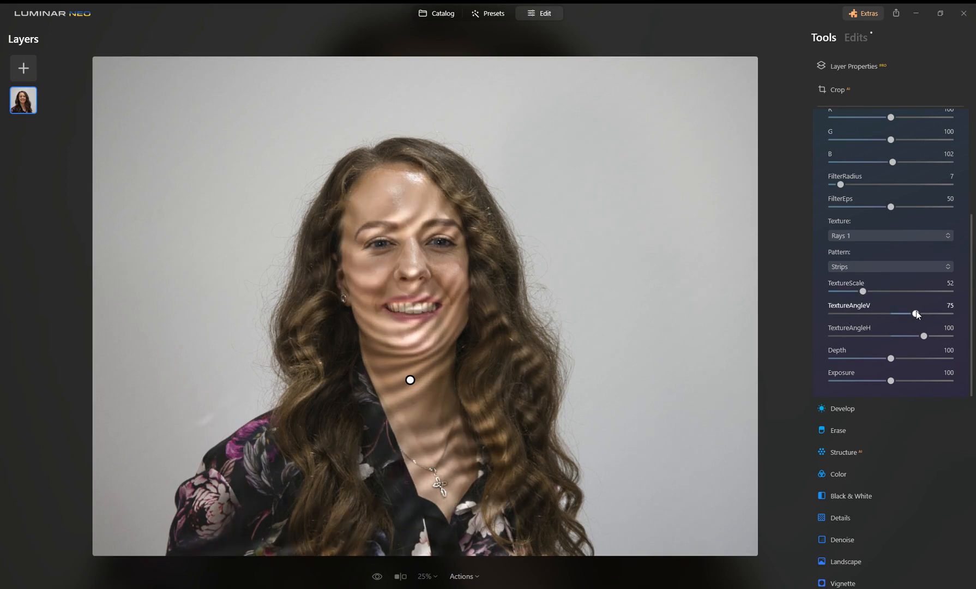
left_click_drag(916, 313, 854, 313)
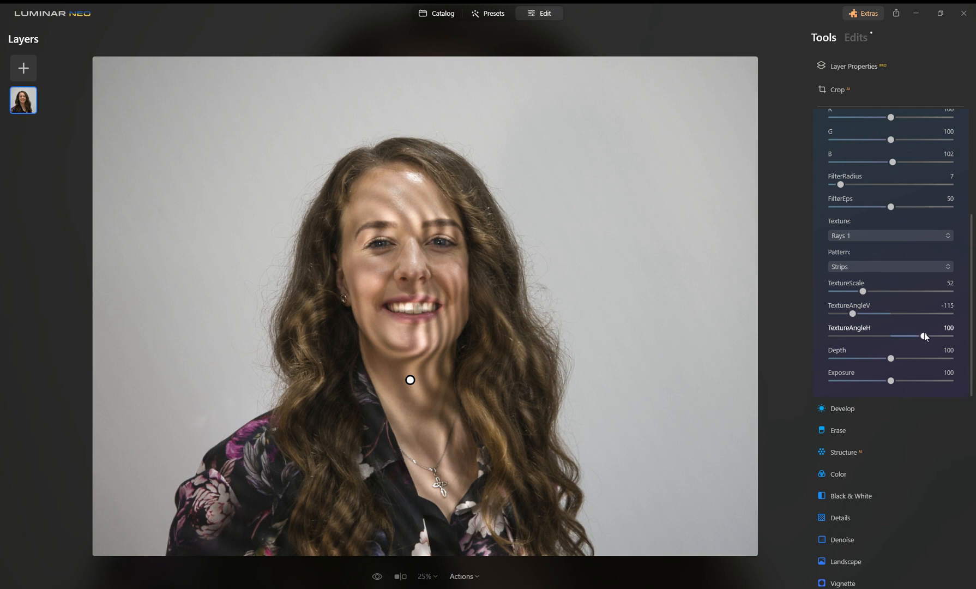
left_click_drag(924, 333, 868, 329)
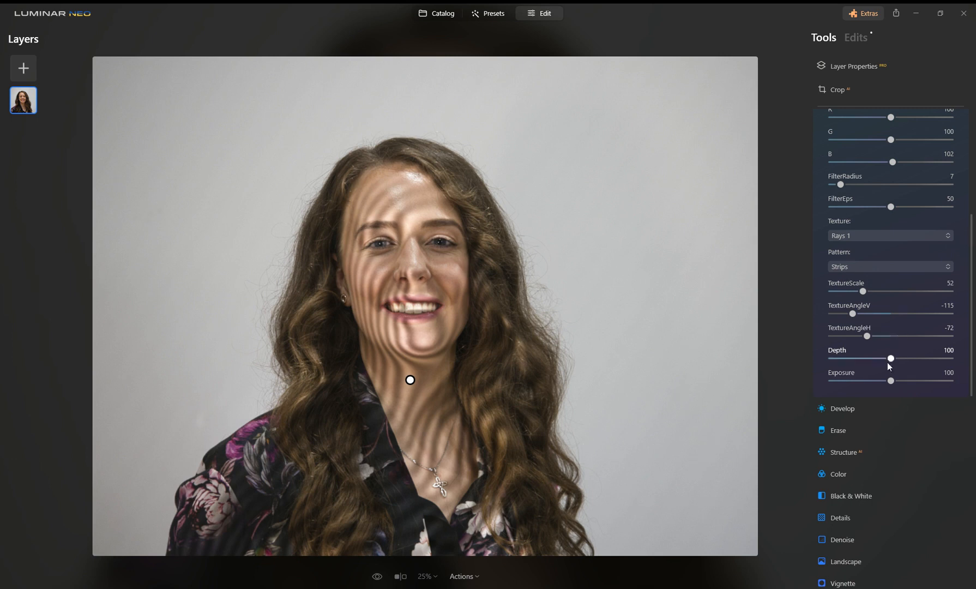
- Try the maximum Depth of 200, set Depth to 81, and leave Exposure at 100
left_click_drag(877, 357, 969, 363)
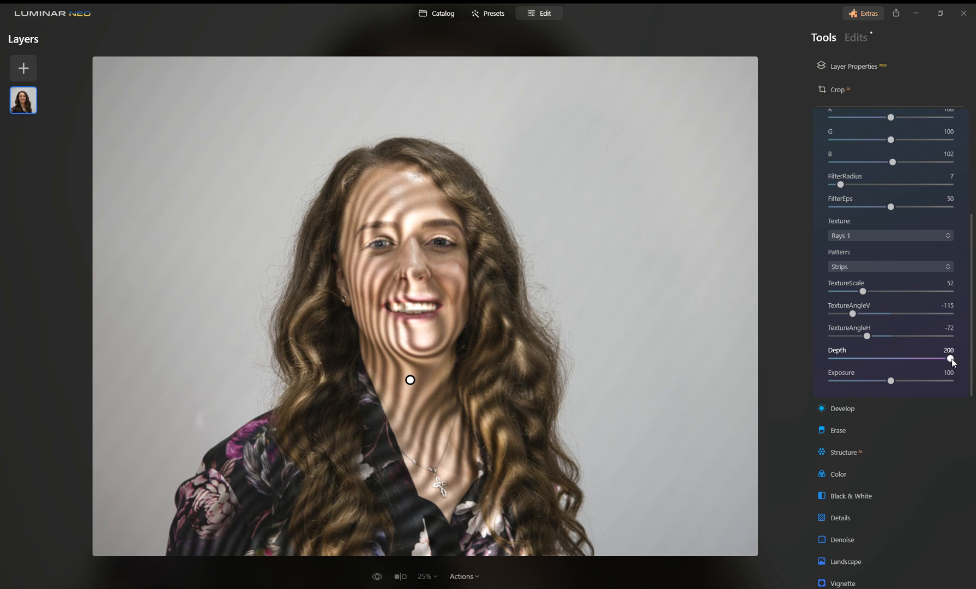
left_click_drag(954, 362, 879, 358)
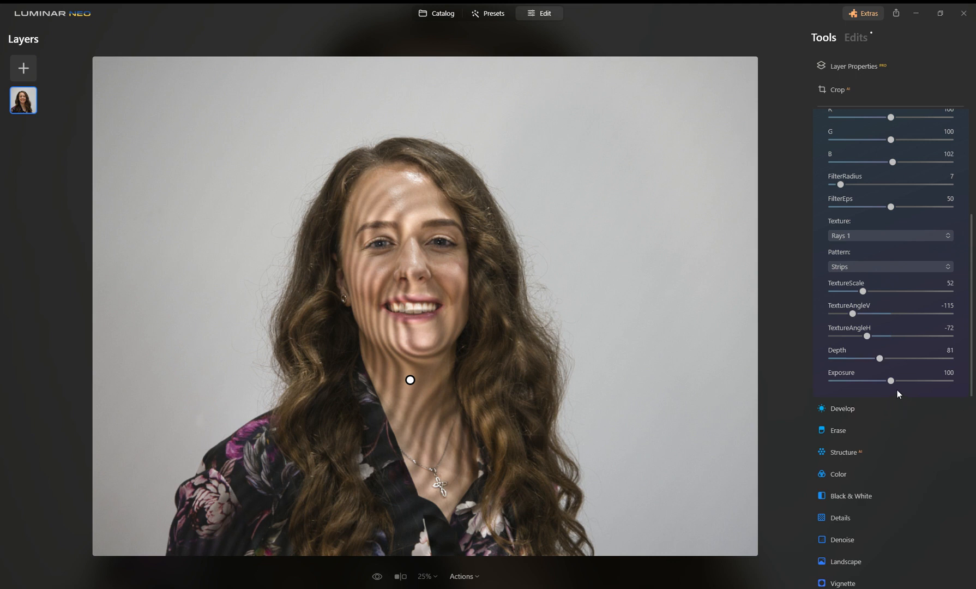
mouse_move(891, 381)
left_mouse_down()
mouse_move(930, 380)
mouse_move(892, 380)
left_mouse_up()
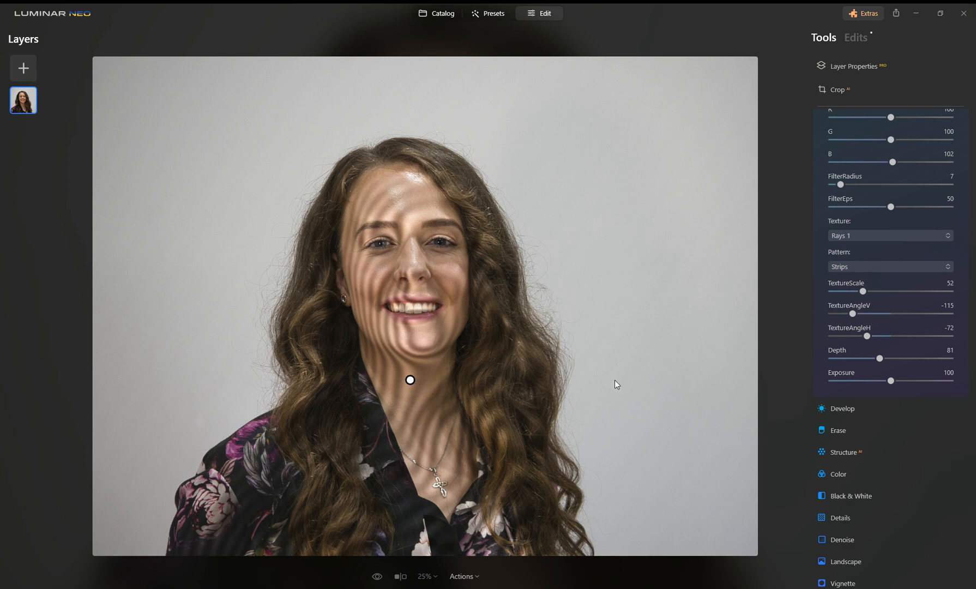
- Move the depth center from the neck to the background right of the subject's hair, level with her mouth
scroll(949, 255, "up", 4)
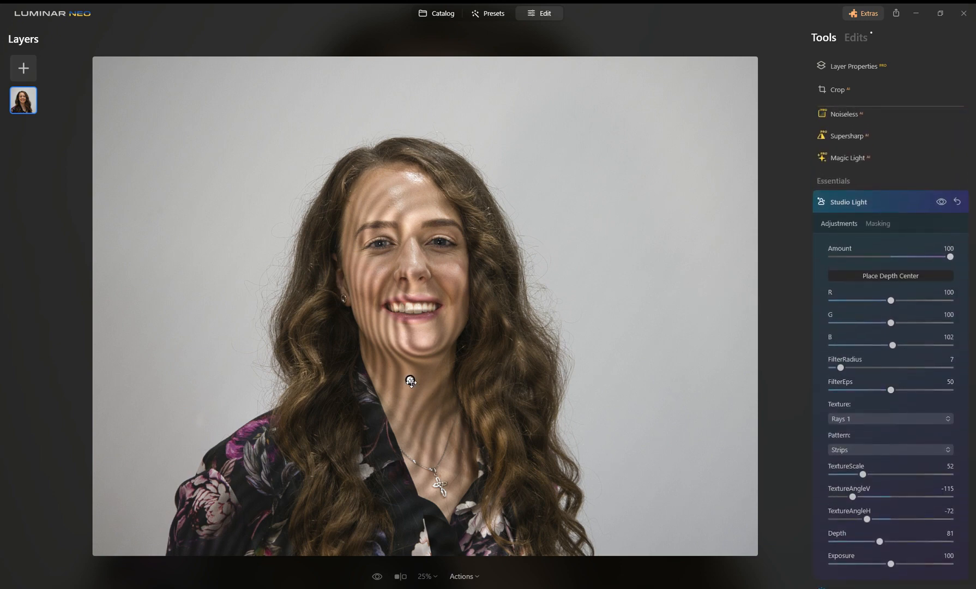
left_click_drag(410, 379, 317, 371)
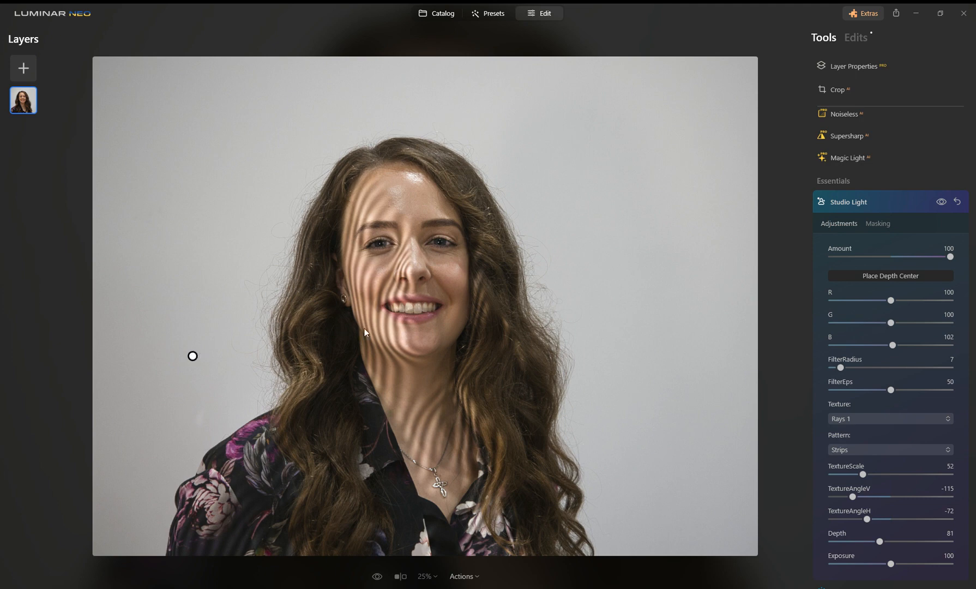
left_click_drag(192, 356, 625, 308)
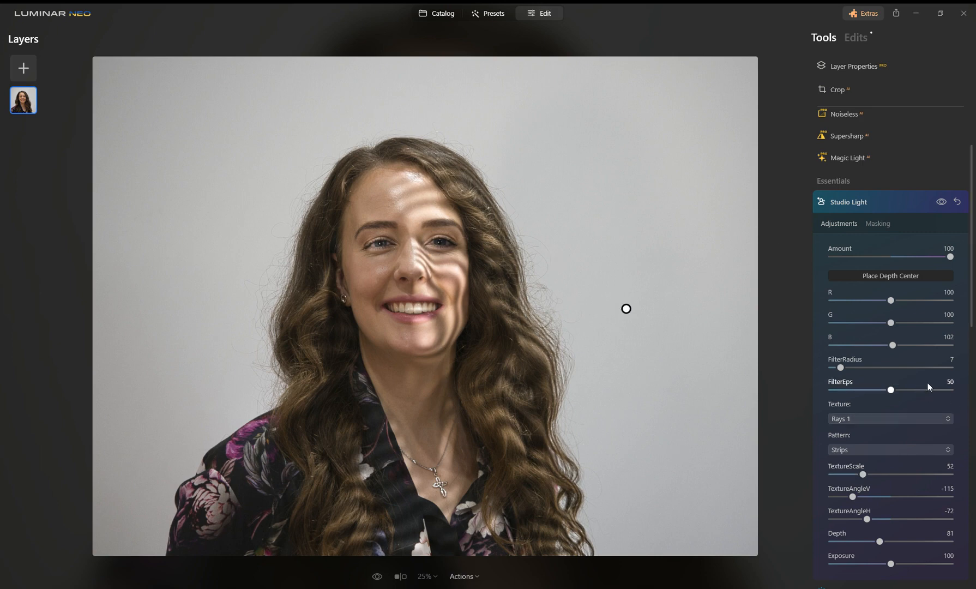
- Set TextureAngleH to 26, TextureAngleV to 82 and TextureScale to 96 for the striped light pattern
scroll(927, 383, "down", 2)
scroll(927, 382, "down", 1)
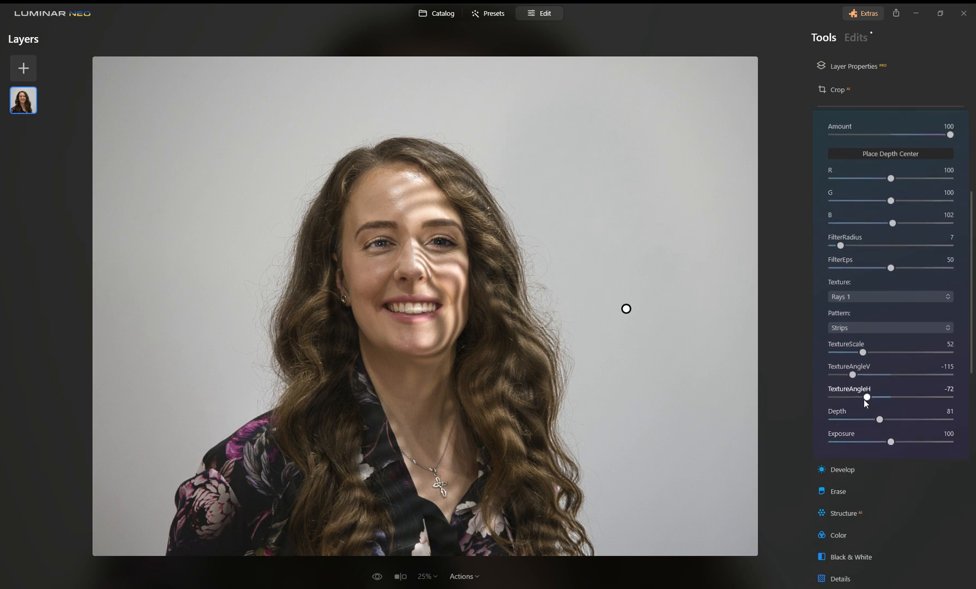
left_click_drag(867, 397, 900, 397)
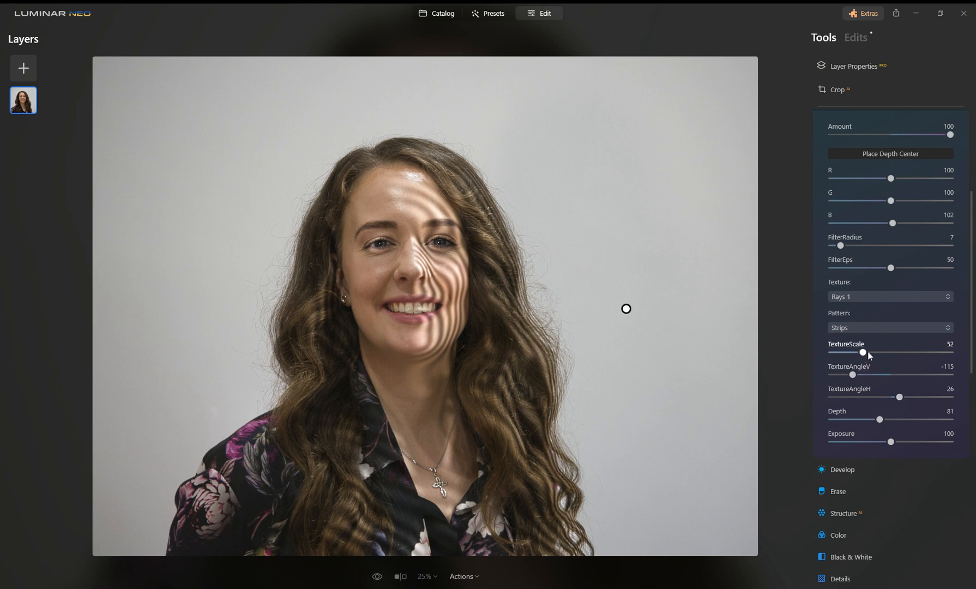
left_click_drag(854, 373, 919, 371)
left_click_drag(863, 352, 921, 352)
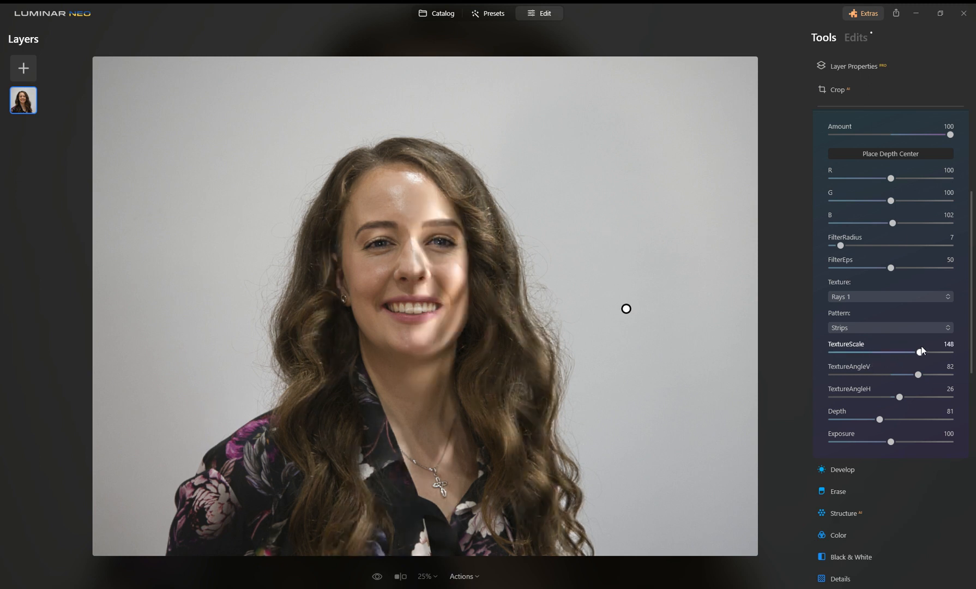
left_click_drag(922, 351, 890, 353)
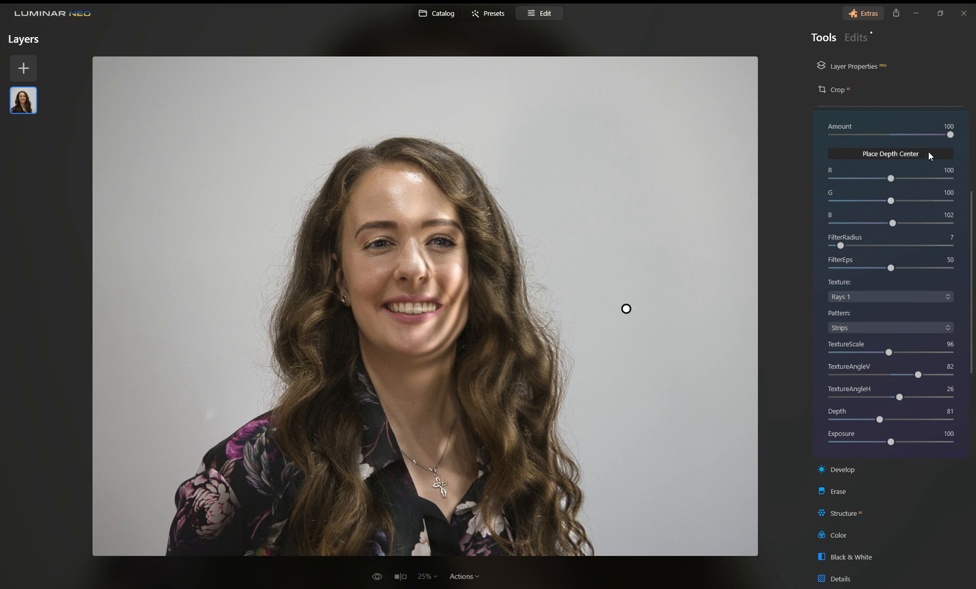
- Toggle the Studio Light effect off and on to compare before and after, and review its adjustment settings
scroll(927, 154, "up", 5)
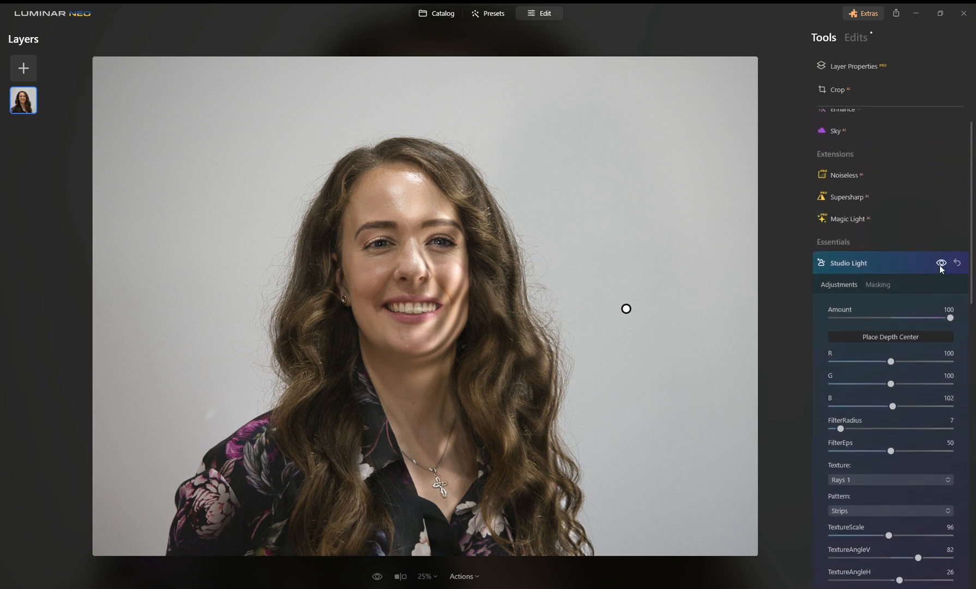
left_click(942, 264)
left_click(942, 263)
left_click(941, 264)
left_click(942, 263)
scroll(908, 317, "down", 3)
scroll(909, 316, "down", 3)
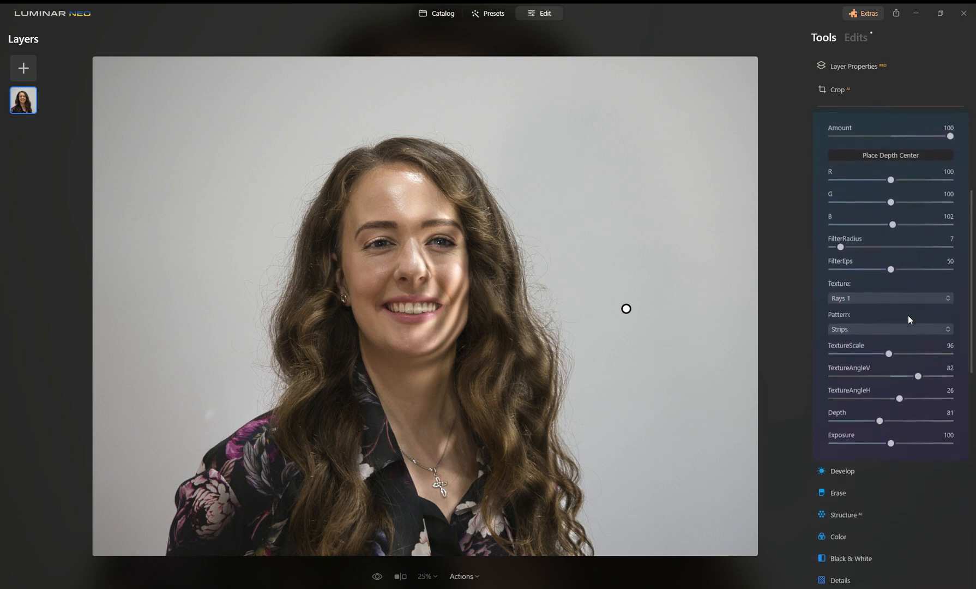
scroll(908, 319, "up", 6)
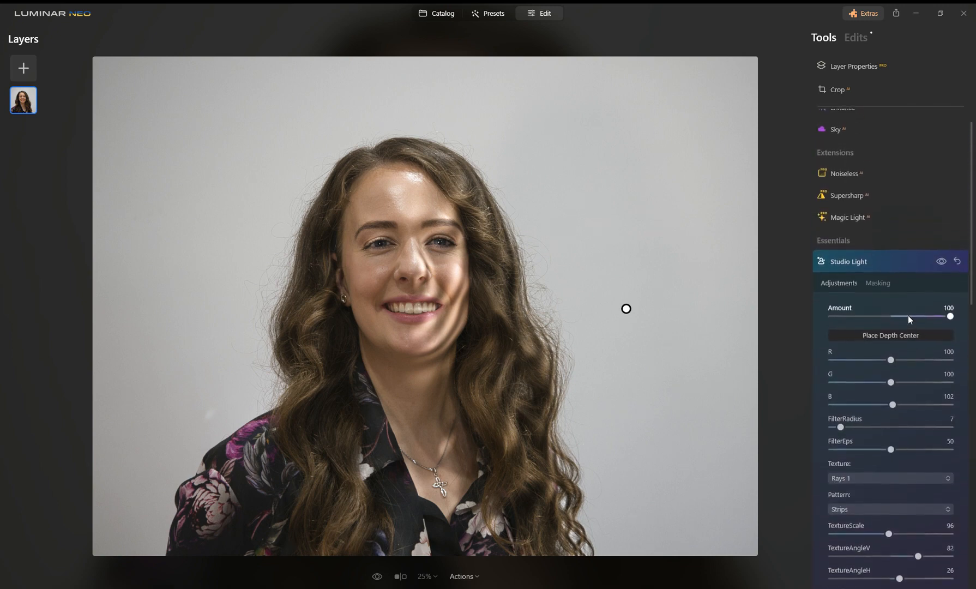